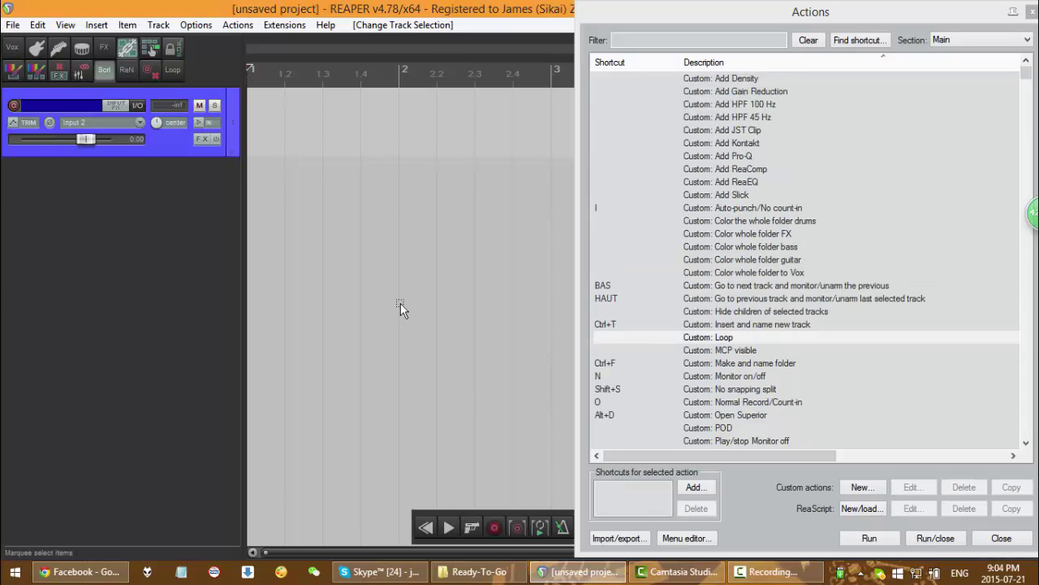
Step: Run the custom Loop action to add test tracks, then scroll the list
left_click(170, 66)
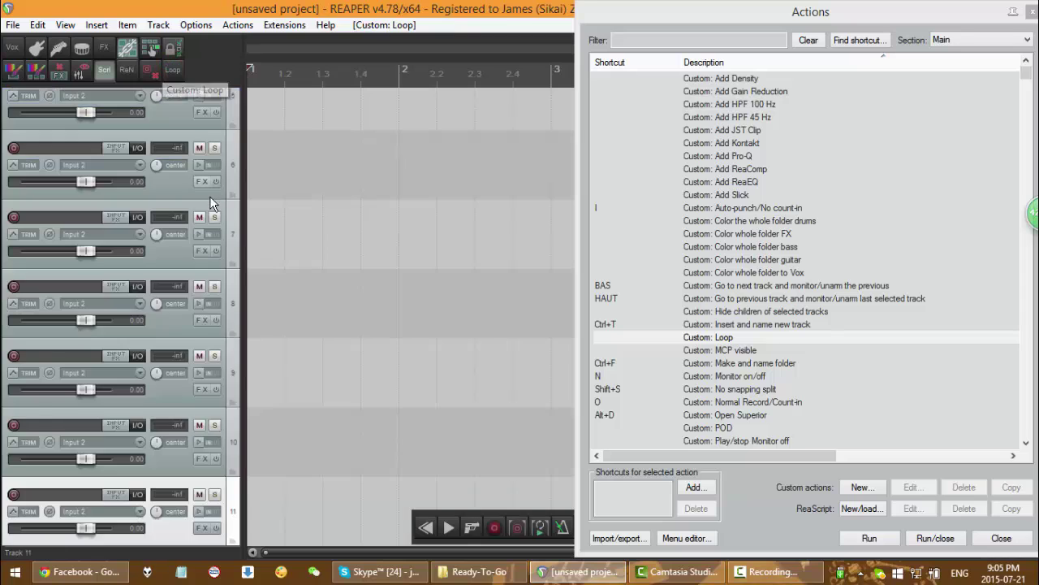
scroll(211, 203, "up", 4)
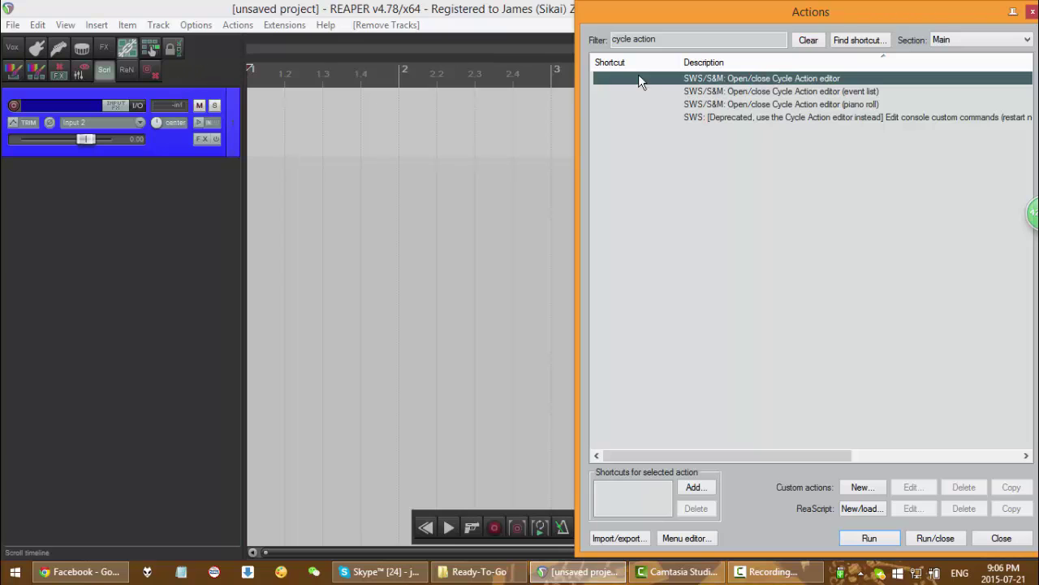
Step: In the Cycle Action editor, add a new cycle action named 'Insert new track 10 times'
double_click(744, 82)
right_click(139, 394)
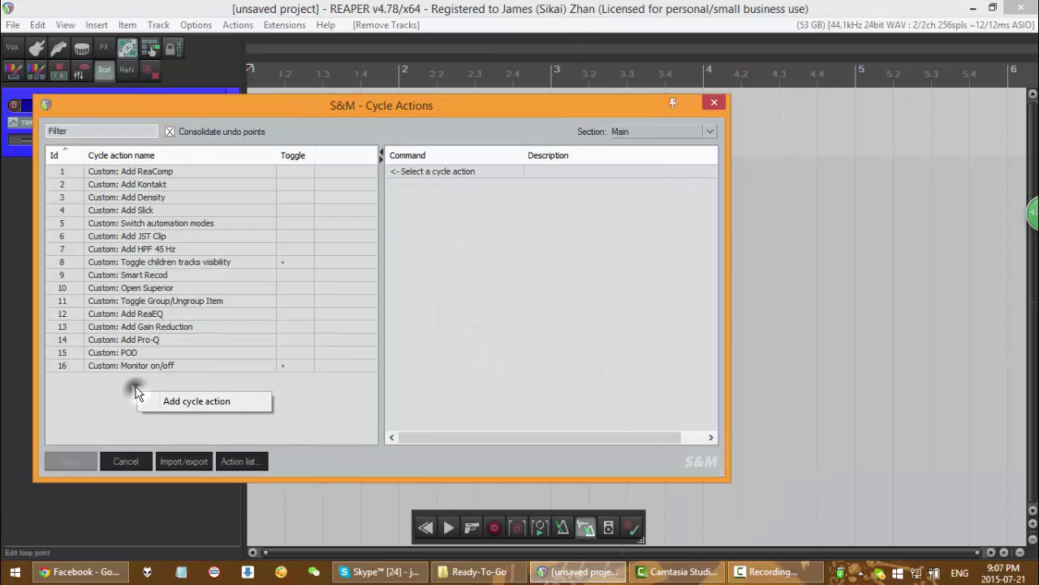
left_click(205, 401)
type("Insert new track 10 times")
key("Return")
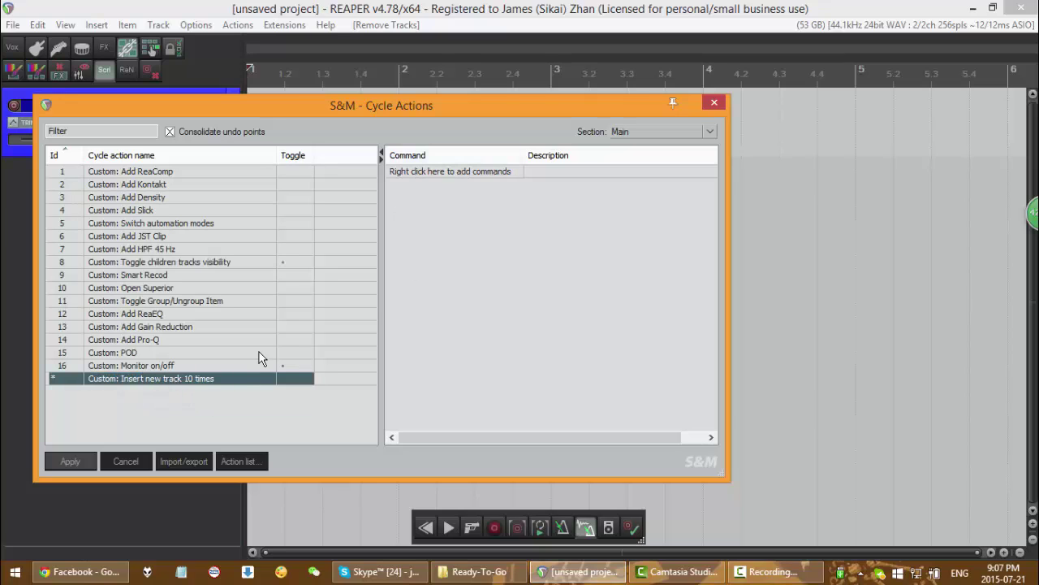
Step: Add a LOOP 10 / ENDLOOP pair to the cycle action and open the Actions list beside it
right_click(438, 173)
mouse_move(495, 214)
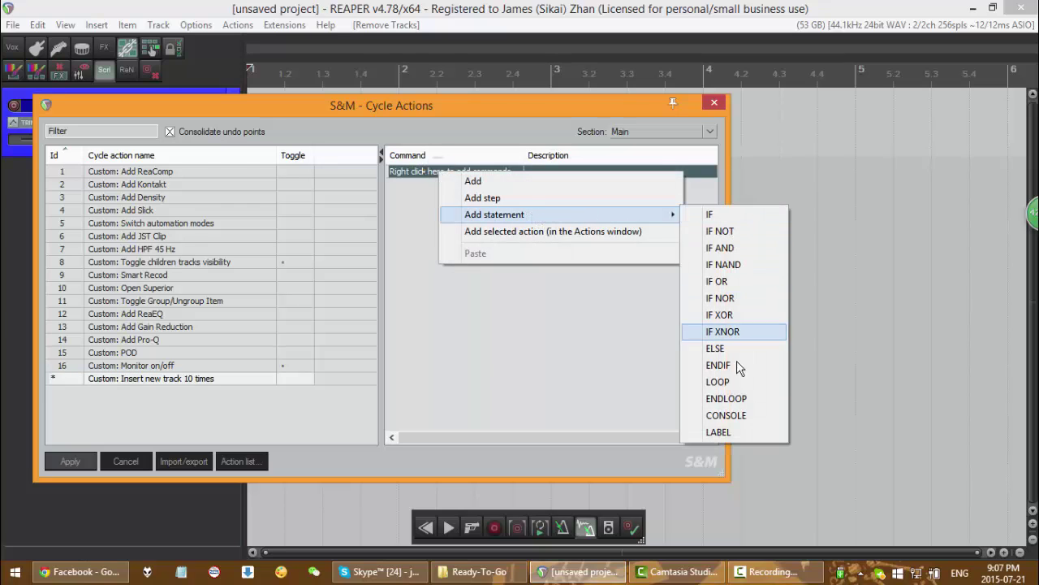
left_click(716, 382)
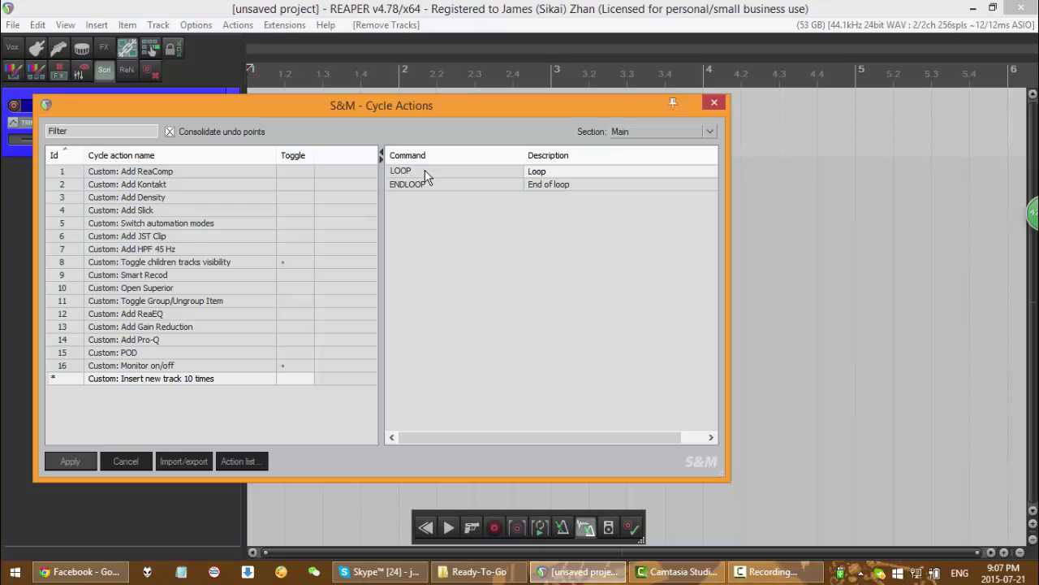
key("Return")
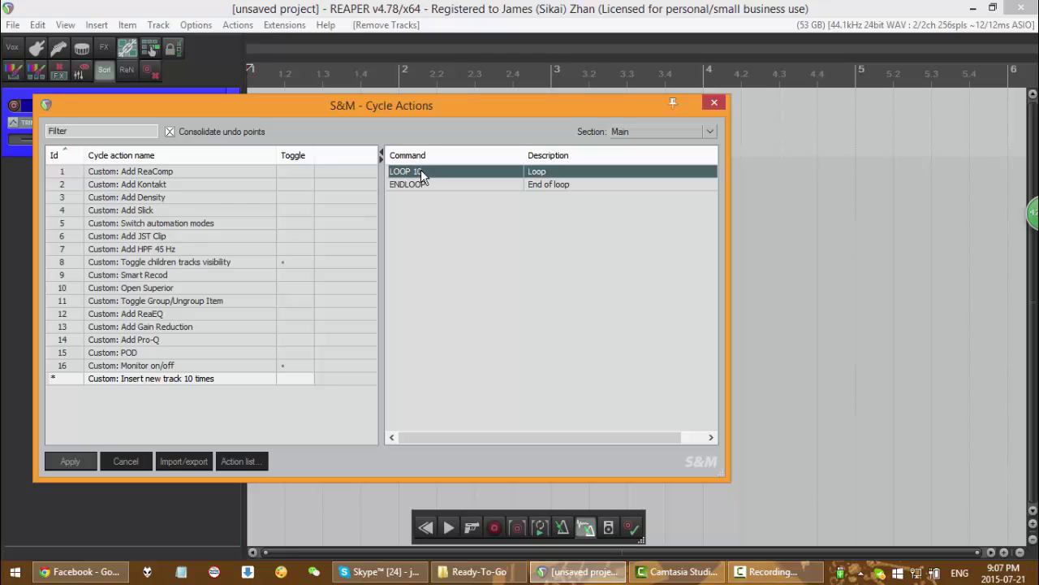
left_click_drag(527, 100, 381, 68)
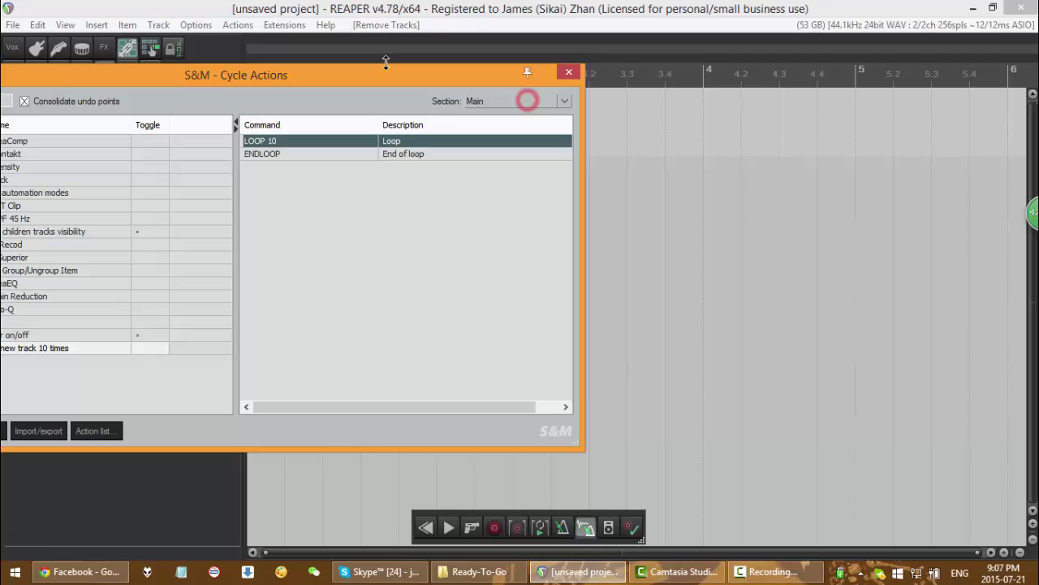
key("shift+slash")
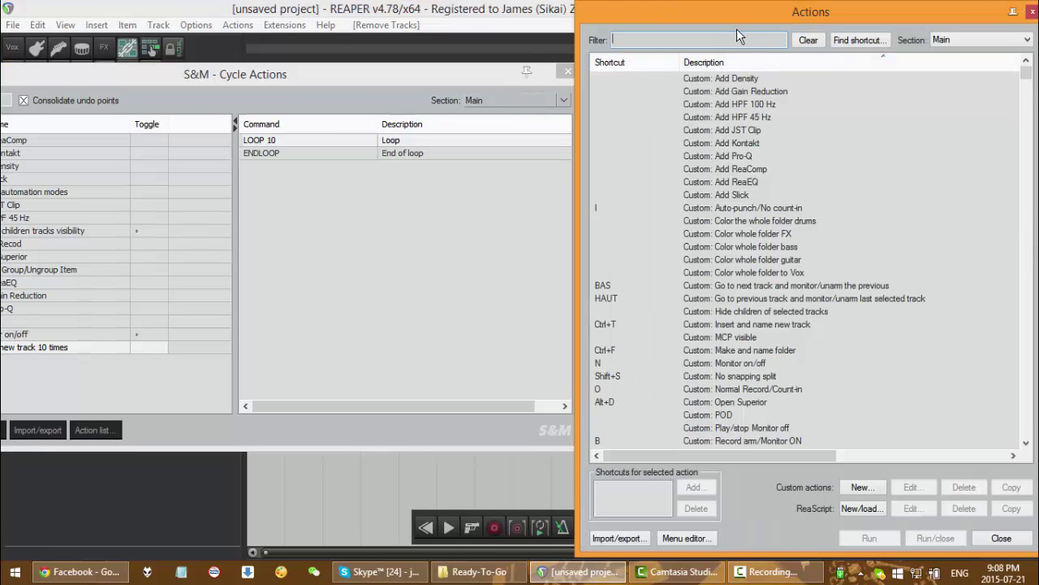
Step: Filter the Actions list for 'insert new track' and copy its command ID
left_click(747, 41)
type("insert new track")
left_click(755, 158)
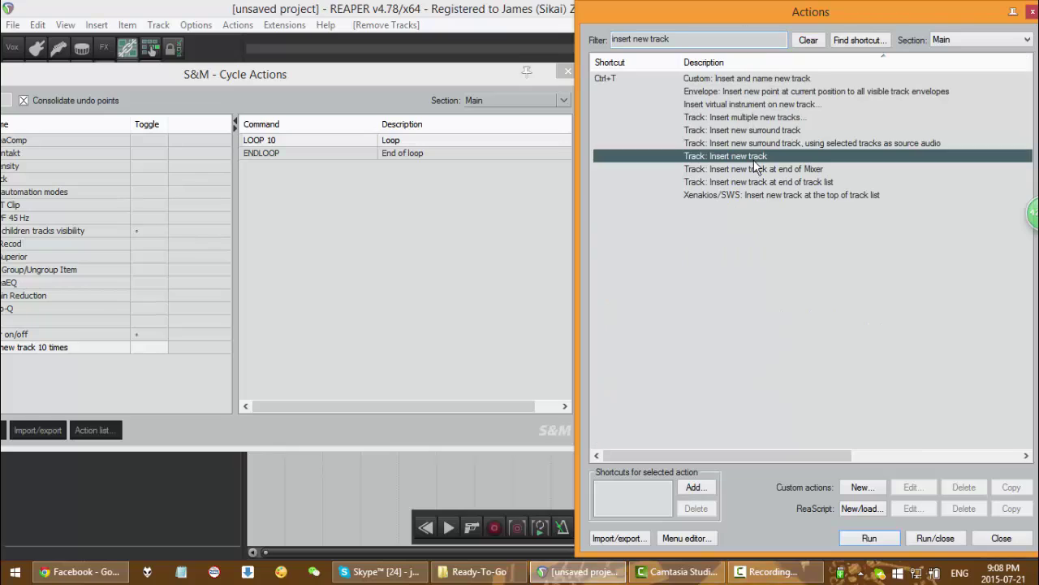
right_click(754, 159)
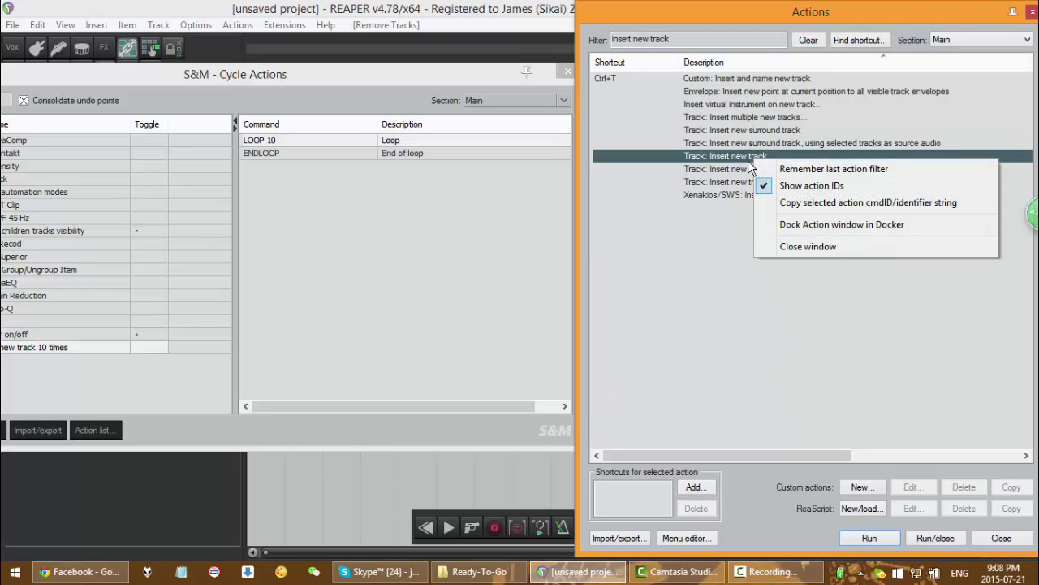
left_click(804, 203)
Step: Insert command 40001 above ENDLOOP in the cycle action
left_click(327, 156)
right_click(319, 155)
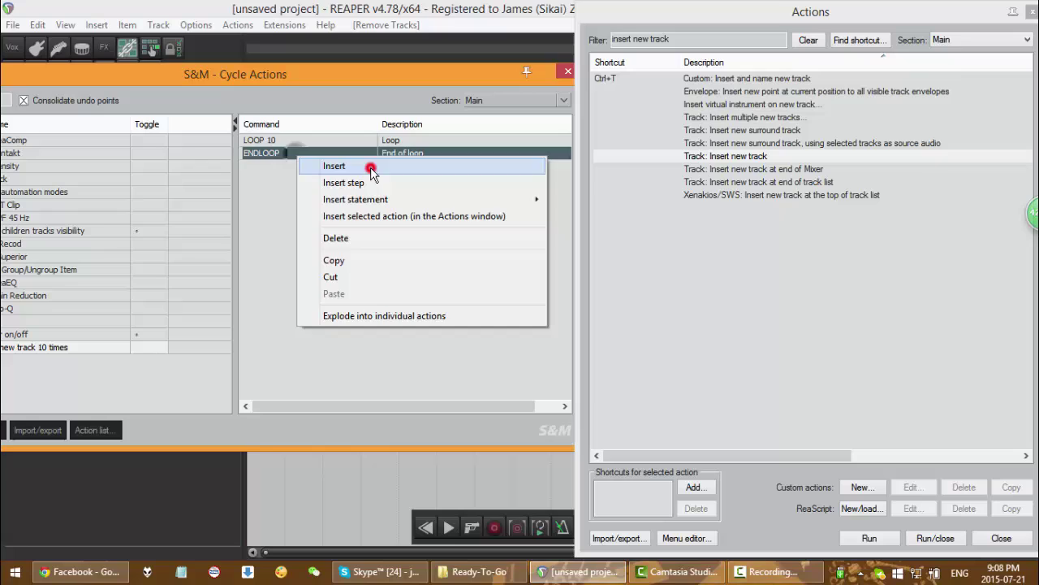
left_click(370, 168)
type("40001")
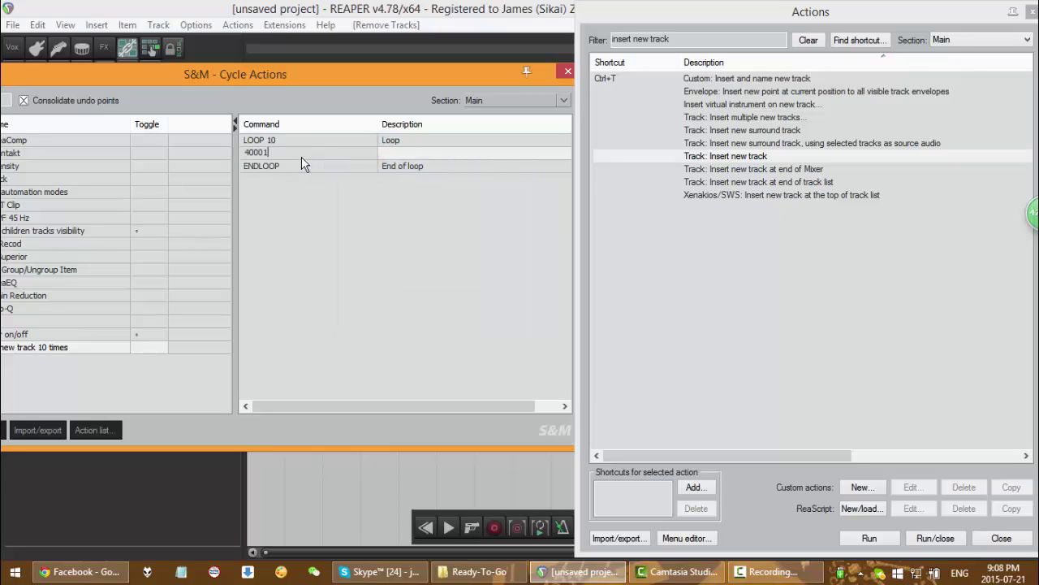
key("Return")
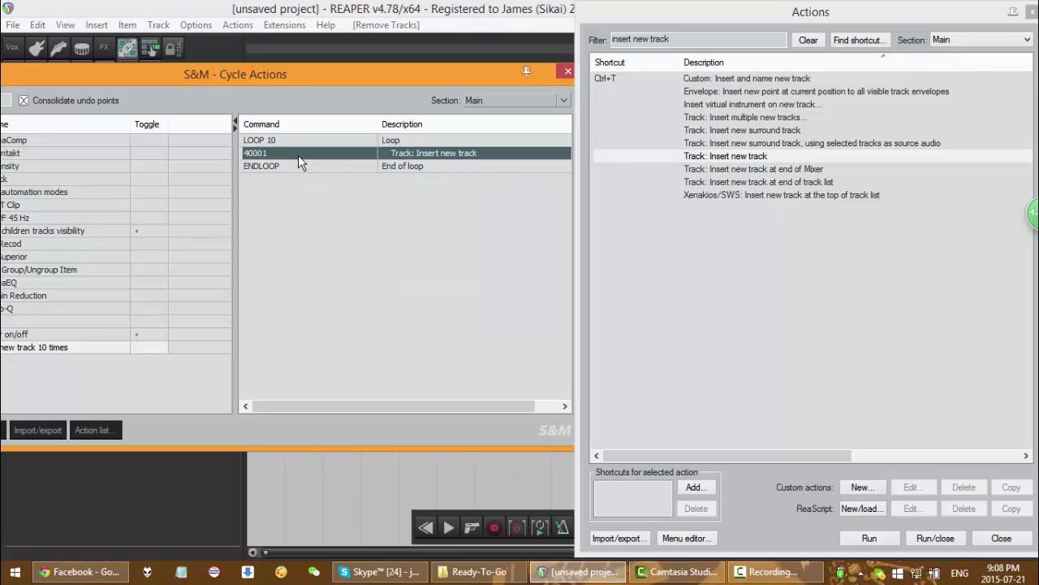
left_click_drag(117, 78, 330, 70)
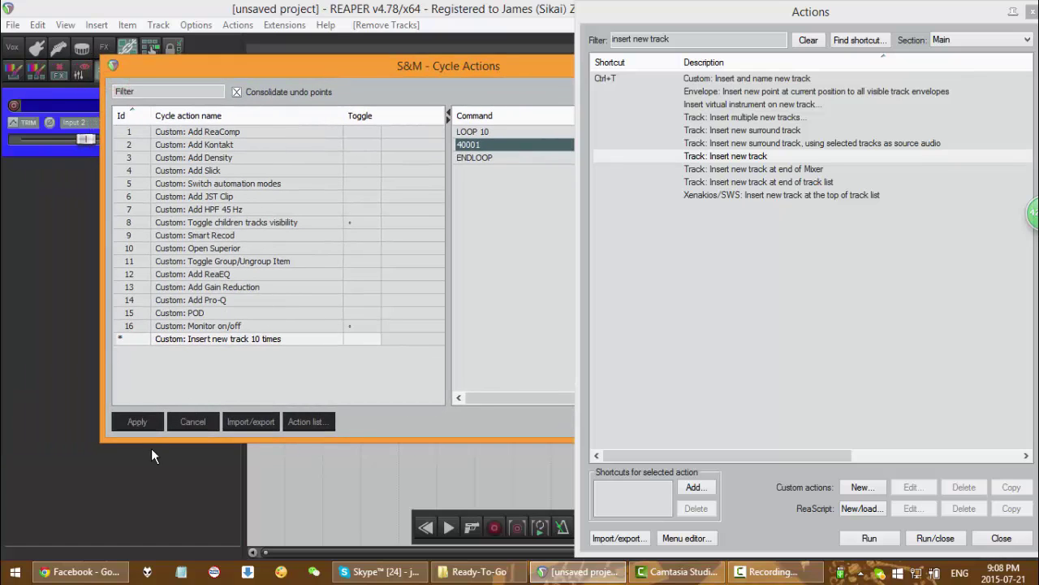
Step: Apply the cycle action and run entry 17 as a test
left_click(139, 422)
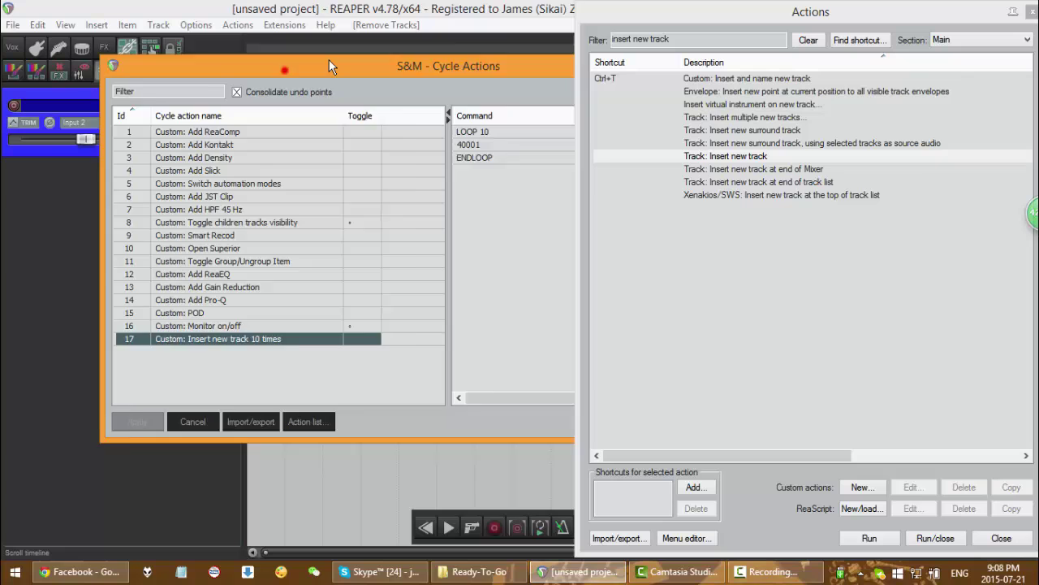
left_click_drag(329, 63, 446, 43)
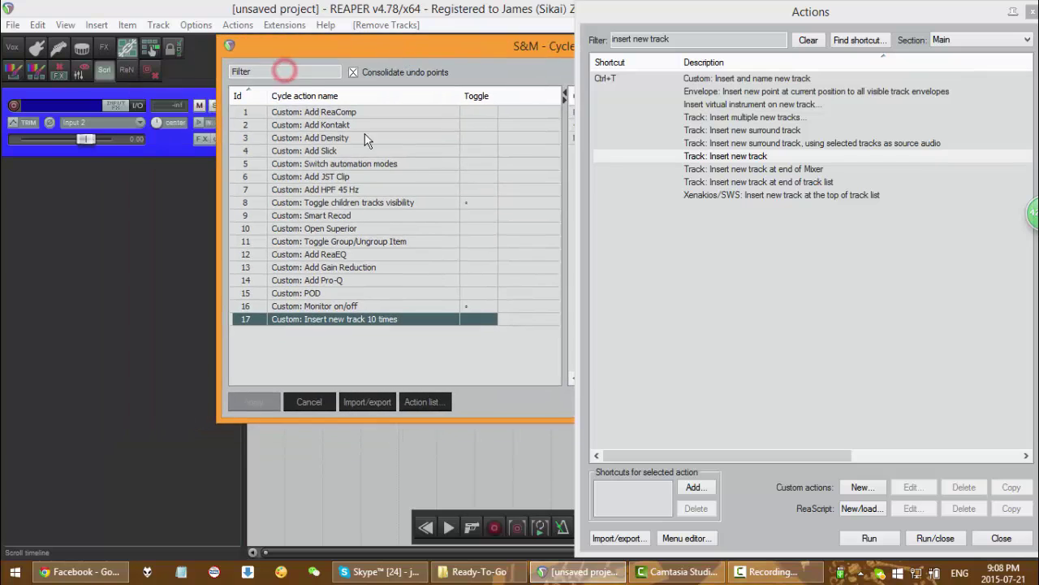
right_click(287, 320)
left_click(316, 366)
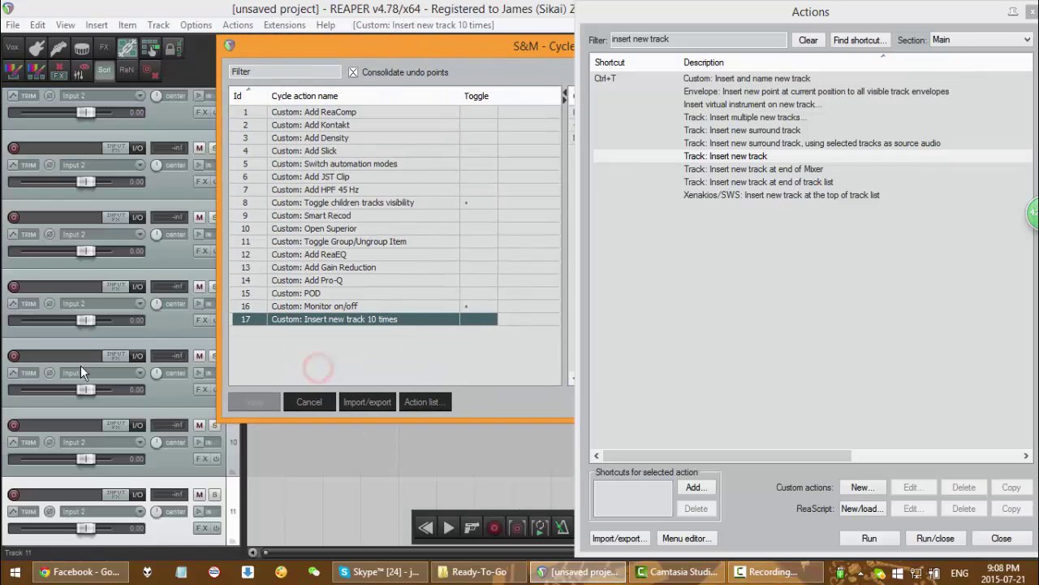
Step: Check the ten inserted tracks, then remove them again
scroll(93, 352, "down", 1)
scroll(133, 217, "down", 1)
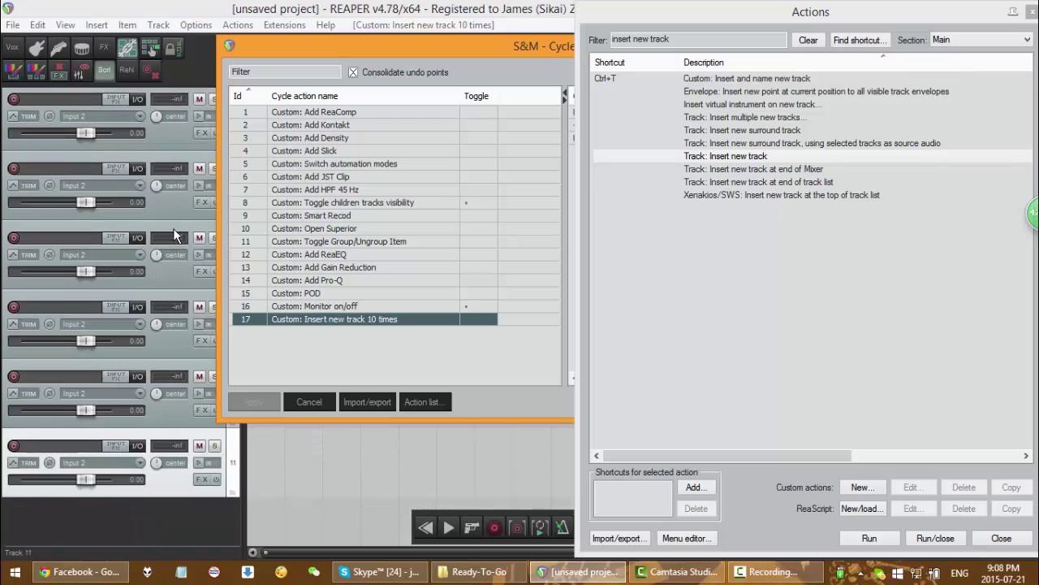
key("Delete")
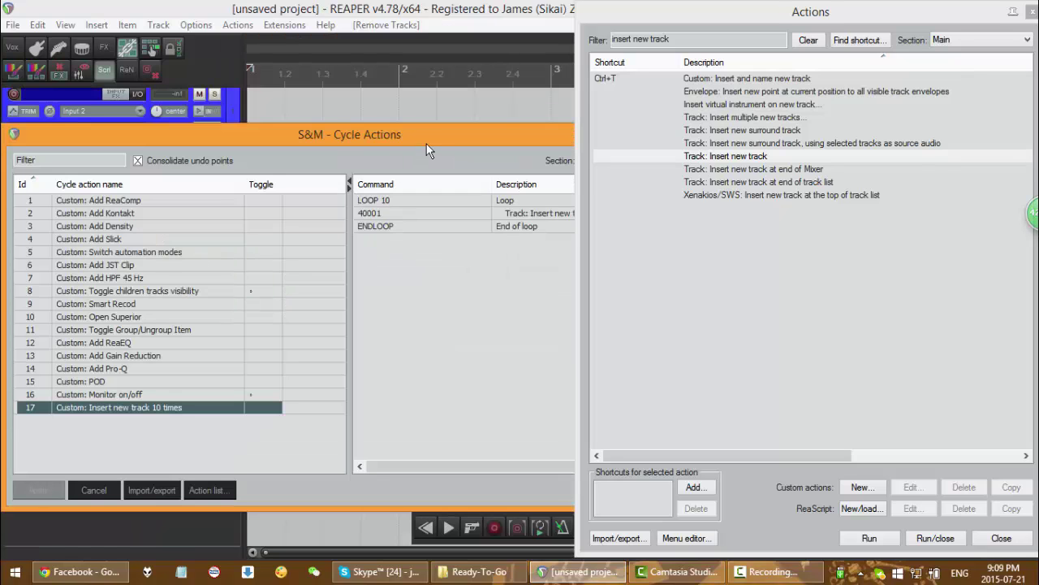
left_click_drag(427, 143, 289, 130)
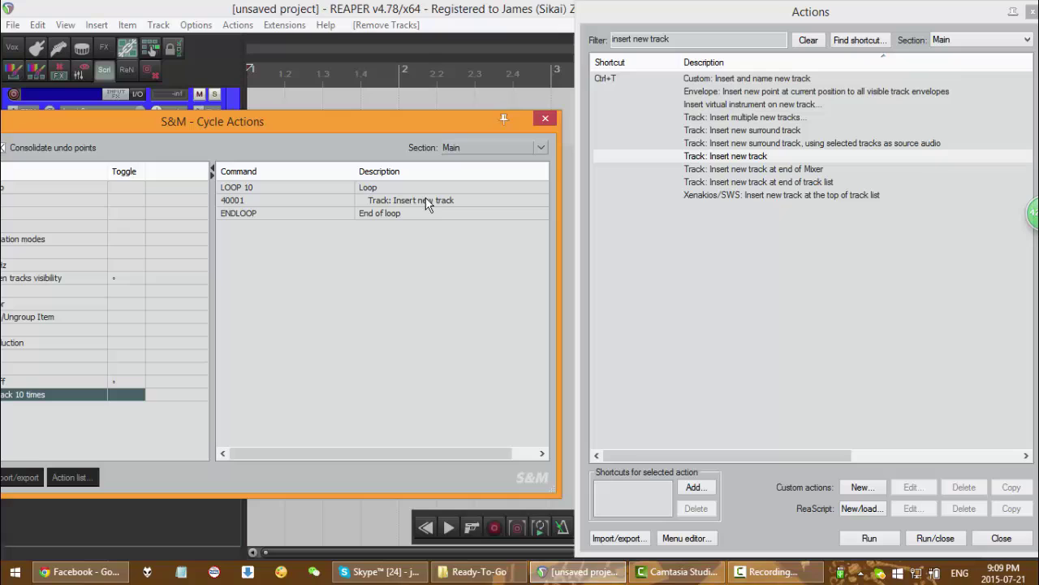
Step: Clear the action filter and run 'Custom: Insert and name new track', adding a second track
left_click(768, 325)
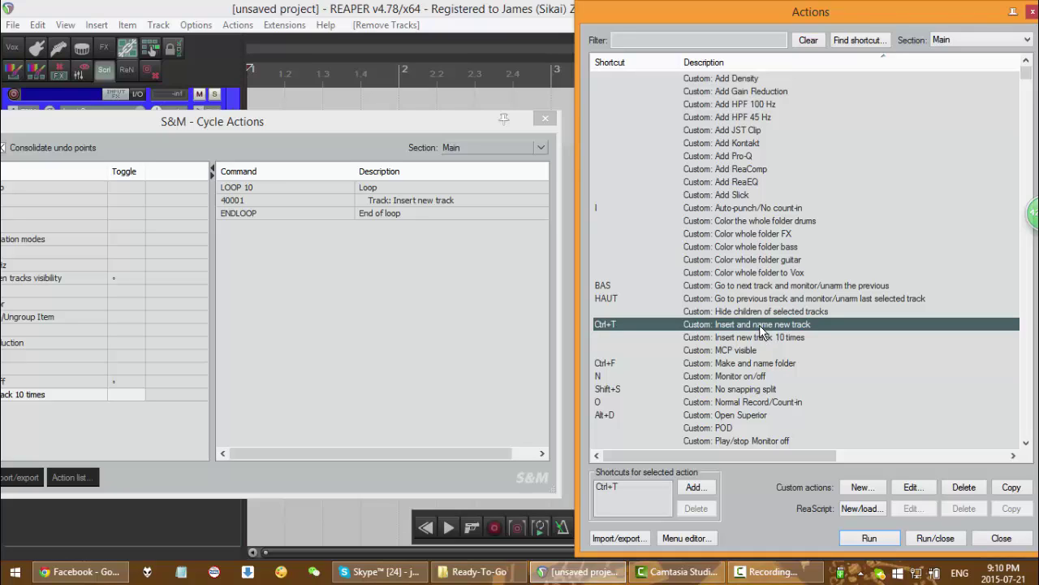
left_click_drag(301, 122, 312, 422)
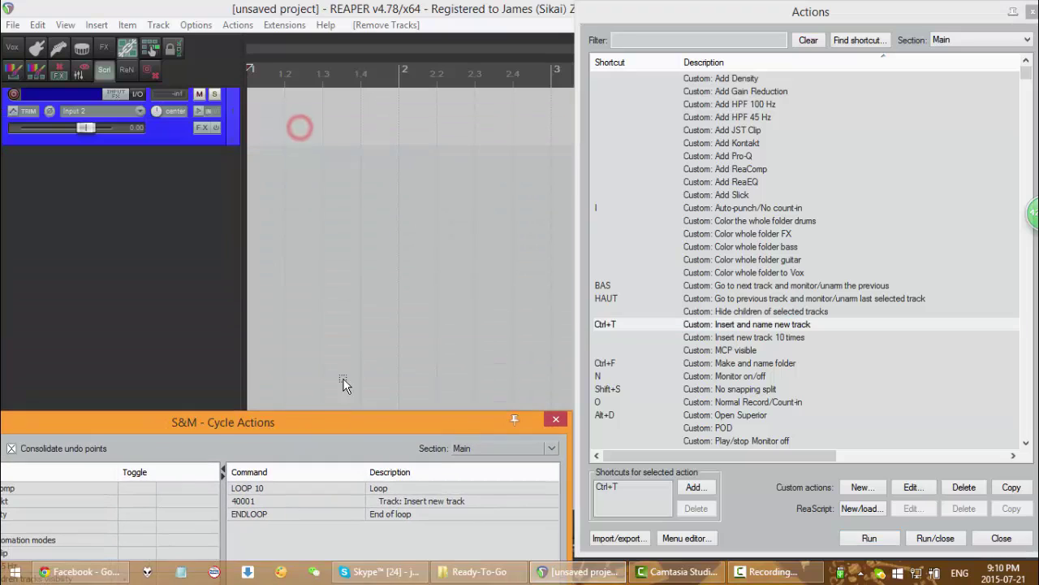
left_click(695, 324)
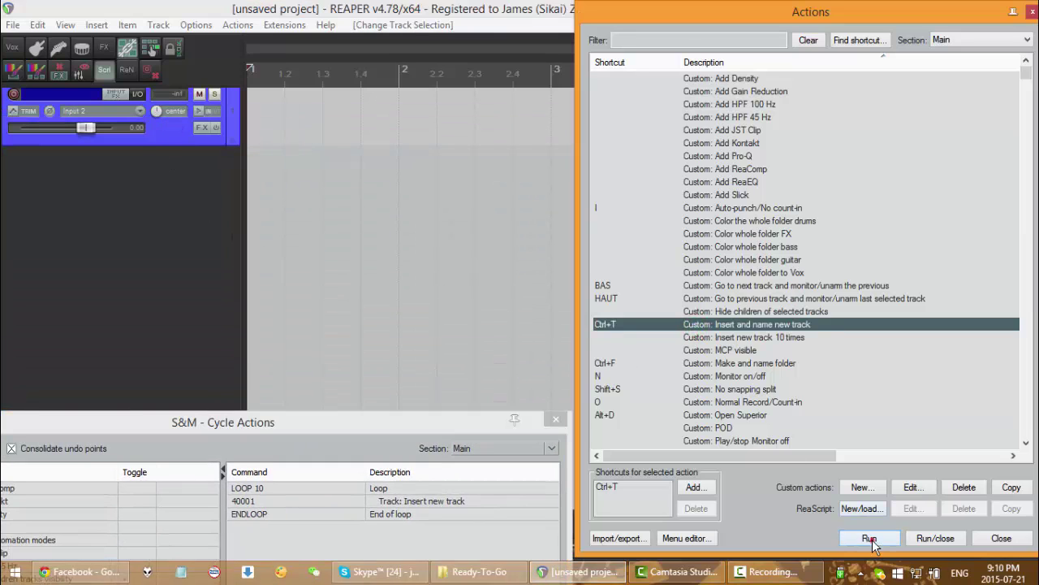
left_click(870, 538)
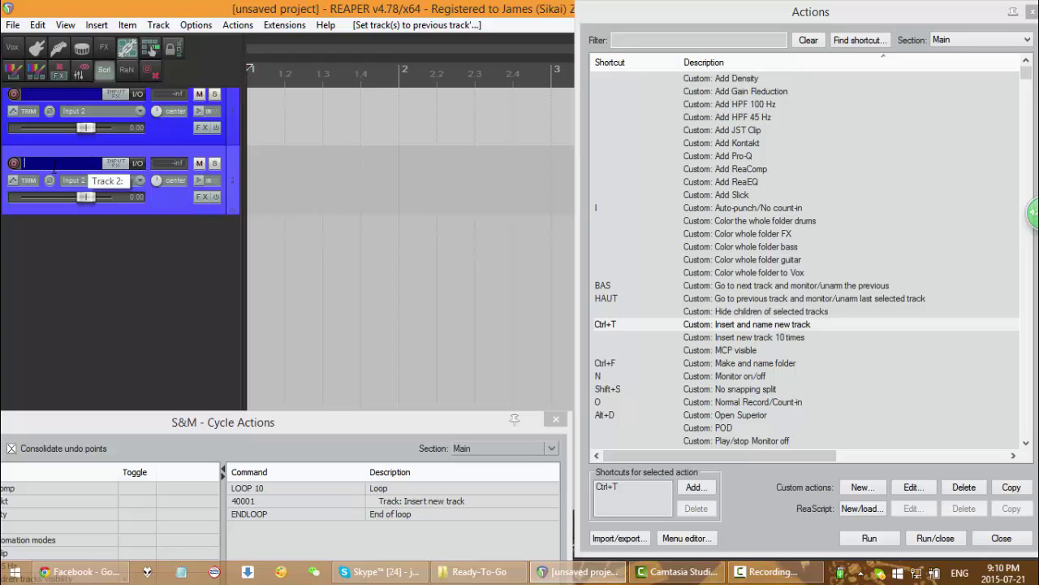
Step: Open and close the Insert and name new track custom action's definition
left_click(896, 473)
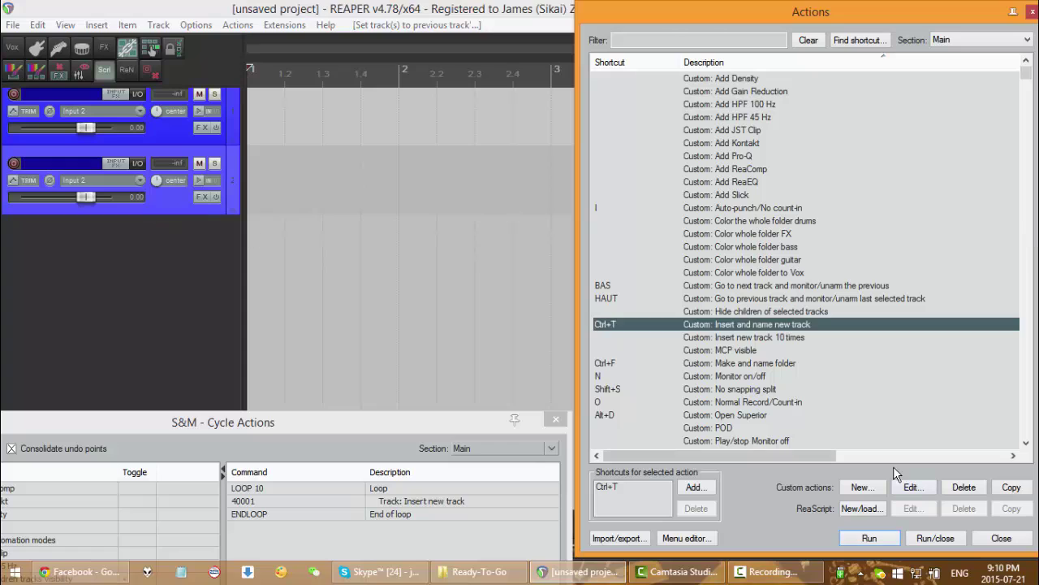
left_click(912, 488)
left_click(1027, 28)
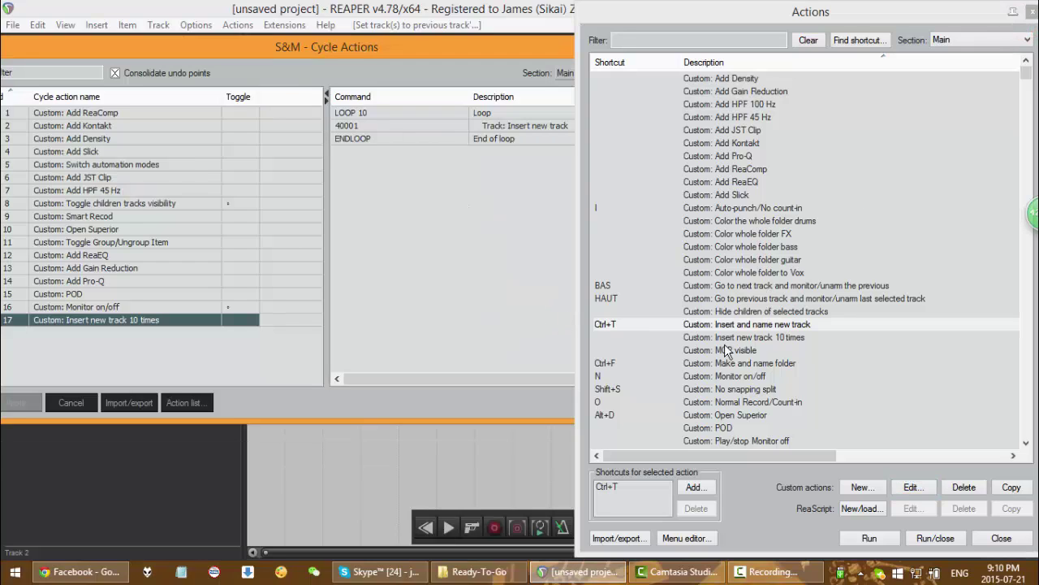
Step: Replace 40001 in the loop with the custom action's copied ID and apply
left_click(746, 325)
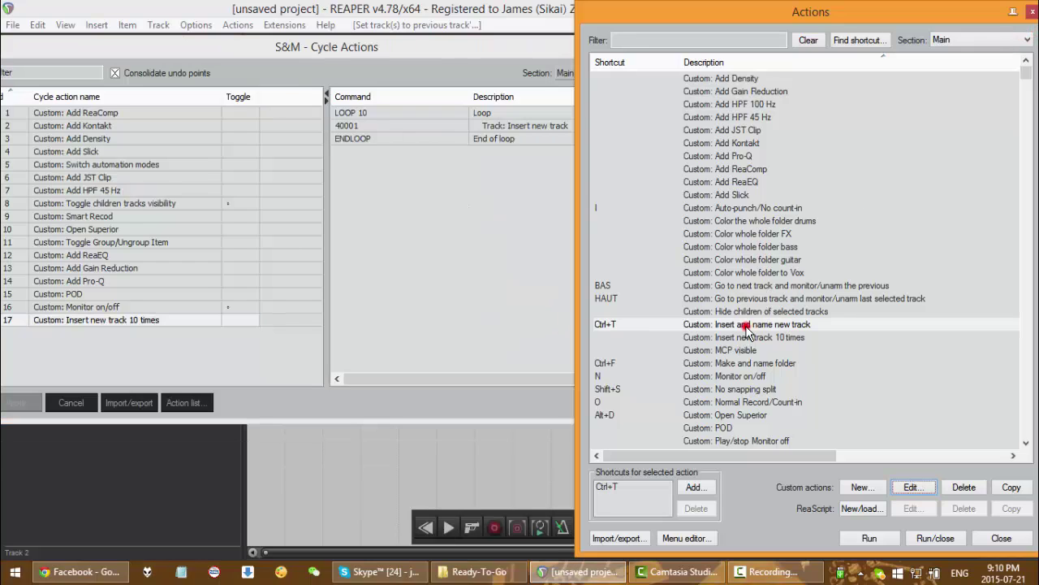
right_click(748, 329)
left_click(784, 369)
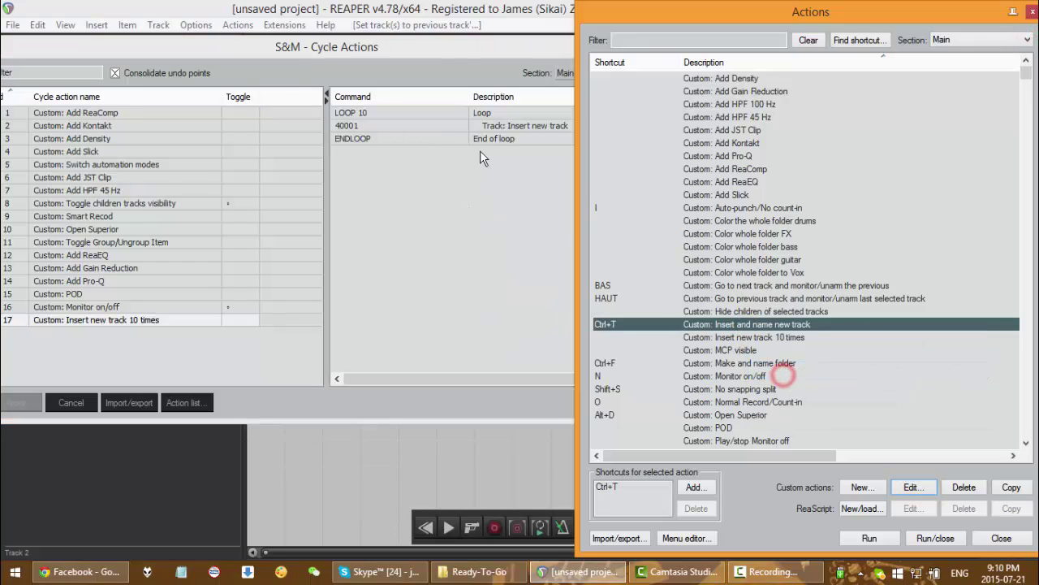
double_click(444, 129)
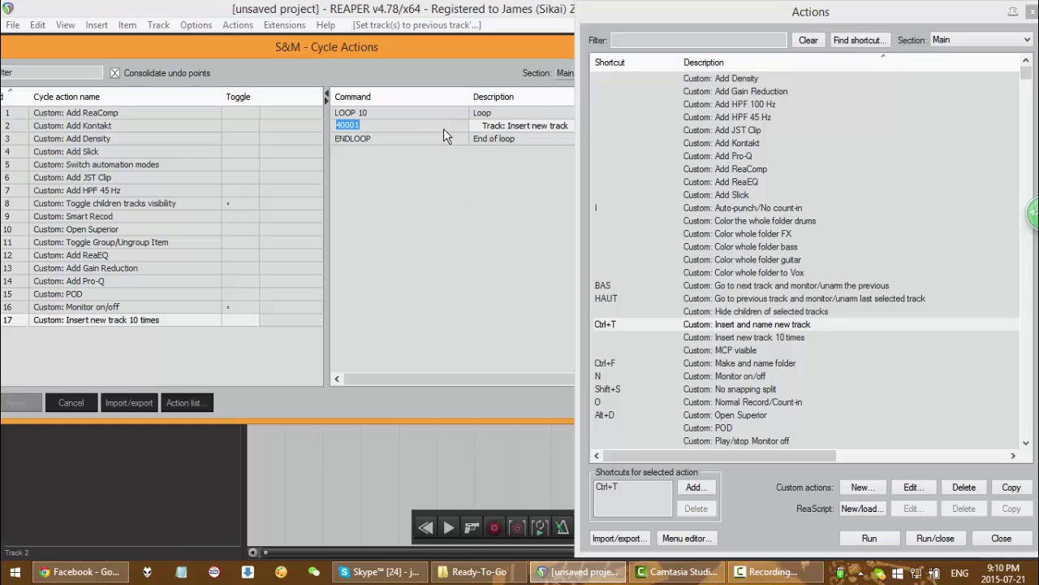
key("ctrl+v")
left_click_drag(357, 47, 399, 48)
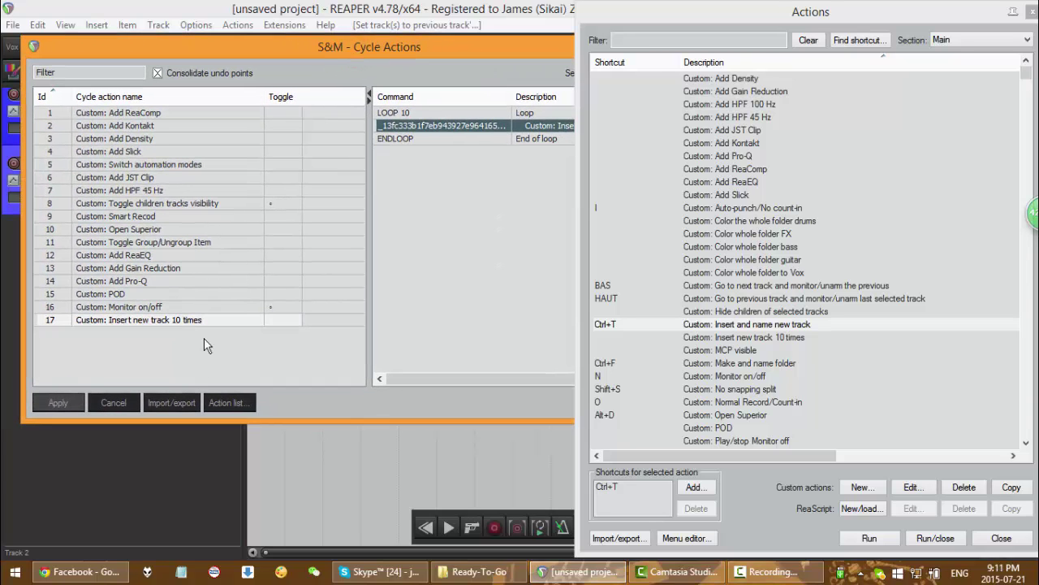
left_click(60, 402)
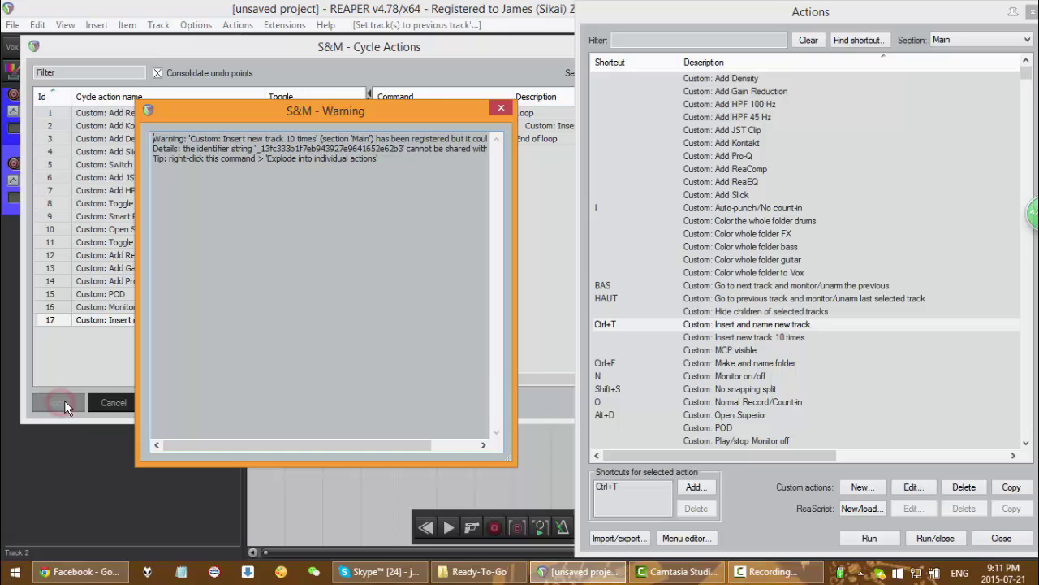
left_click(501, 108)
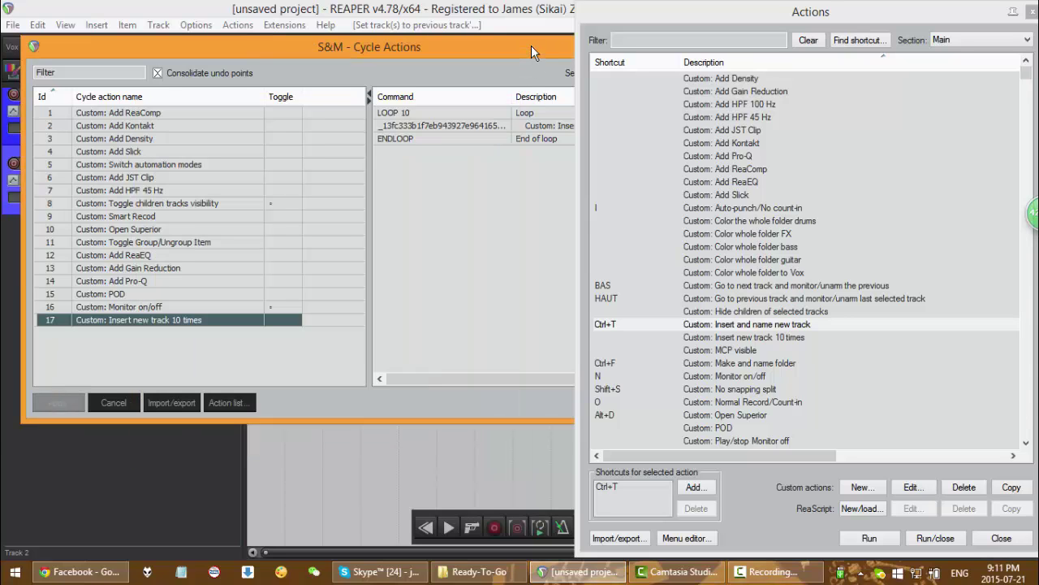
left_click_drag(532, 47, 362, 70)
Step: Explode the custom action command into its individual actions
left_click(290, 150)
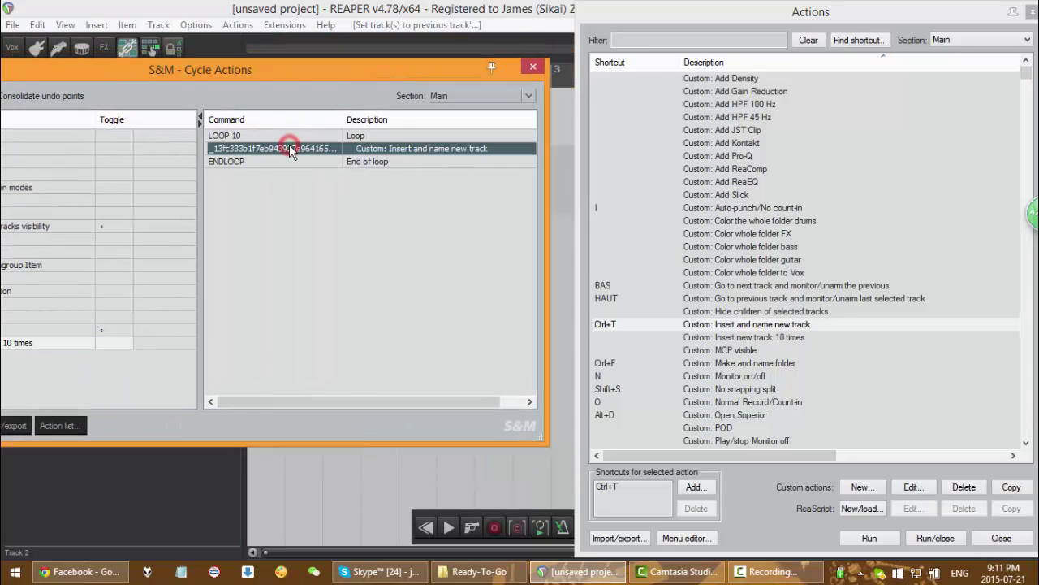
right_click(290, 151)
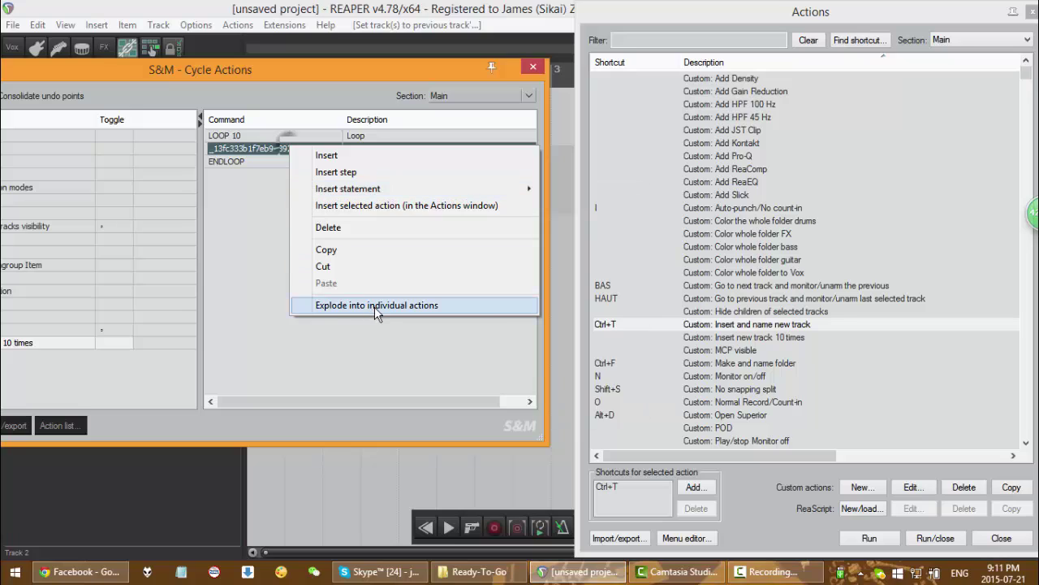
left_click(449, 308)
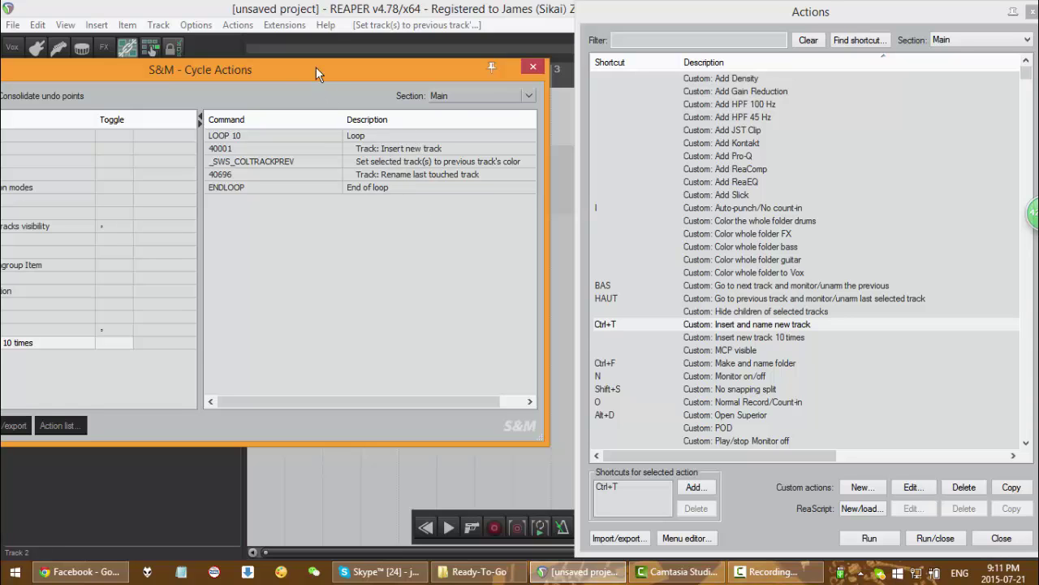
left_click_drag(348, 69, 608, 72)
Step: Apply the exploded cycle action and undo the colour change on track 2
left_click(154, 428)
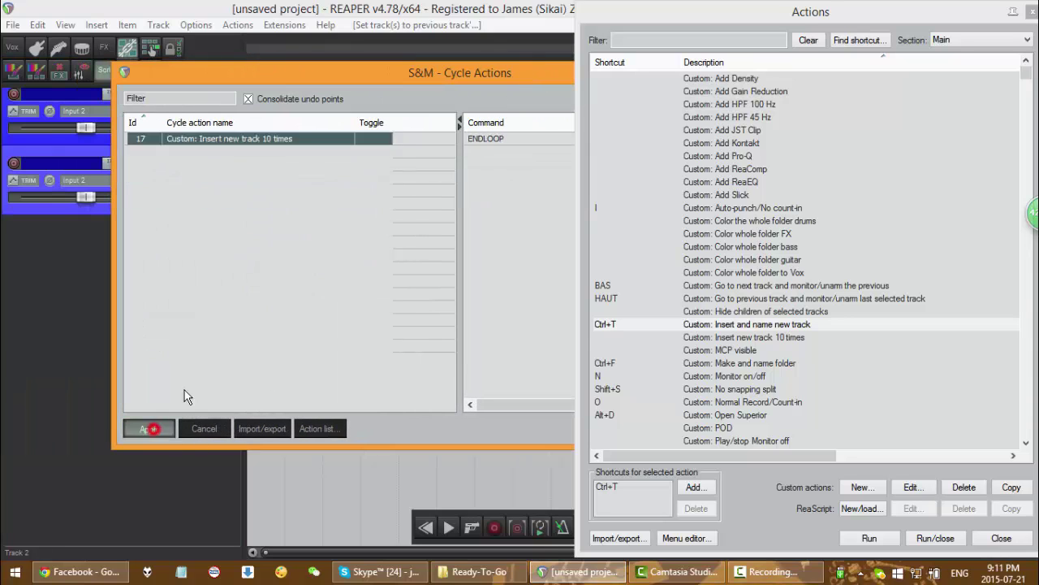
left_click_drag(276, 65, 436, 46)
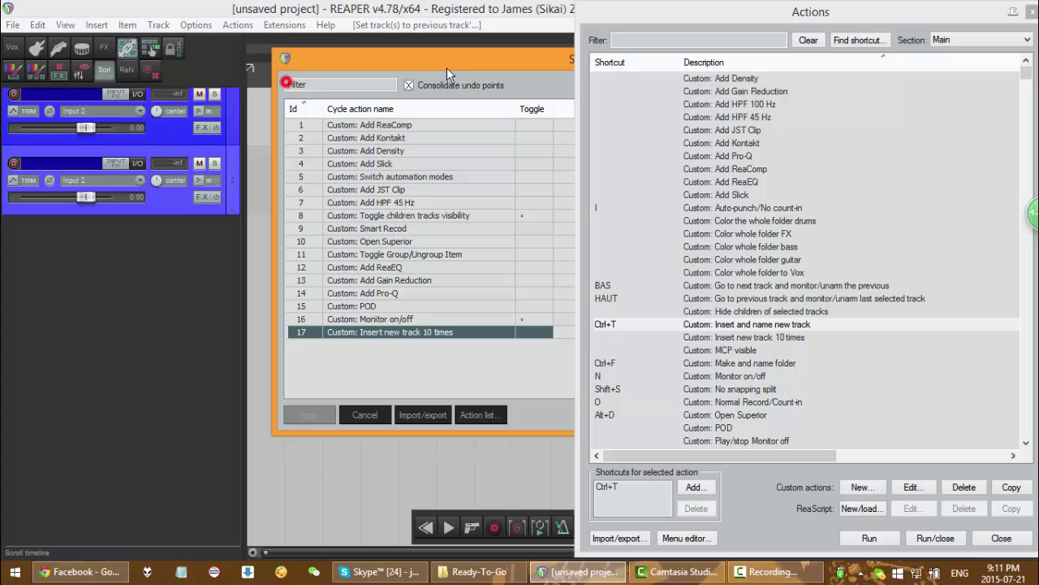
left_click(168, 205)
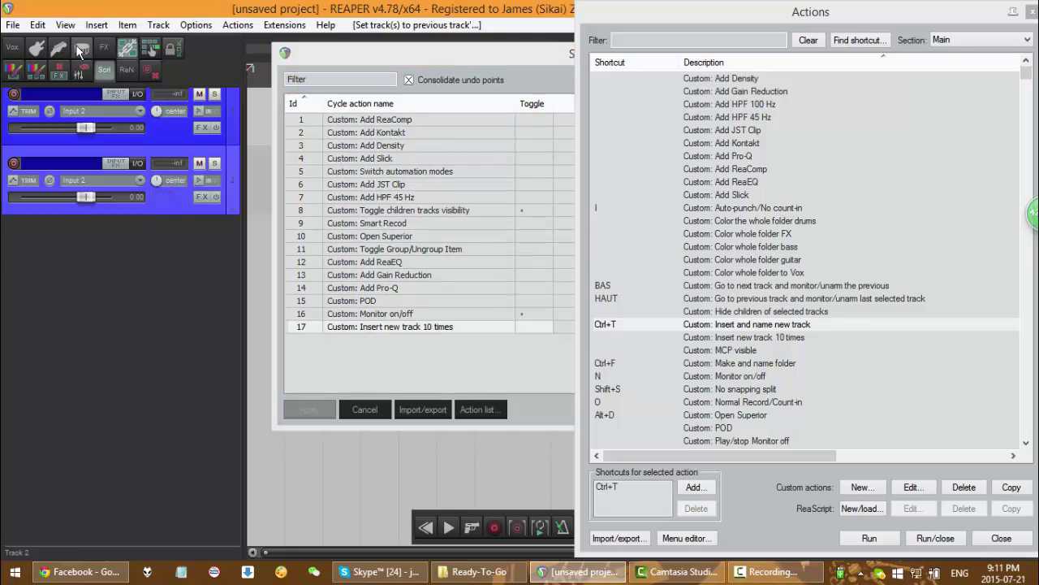
key("ctrl+z")
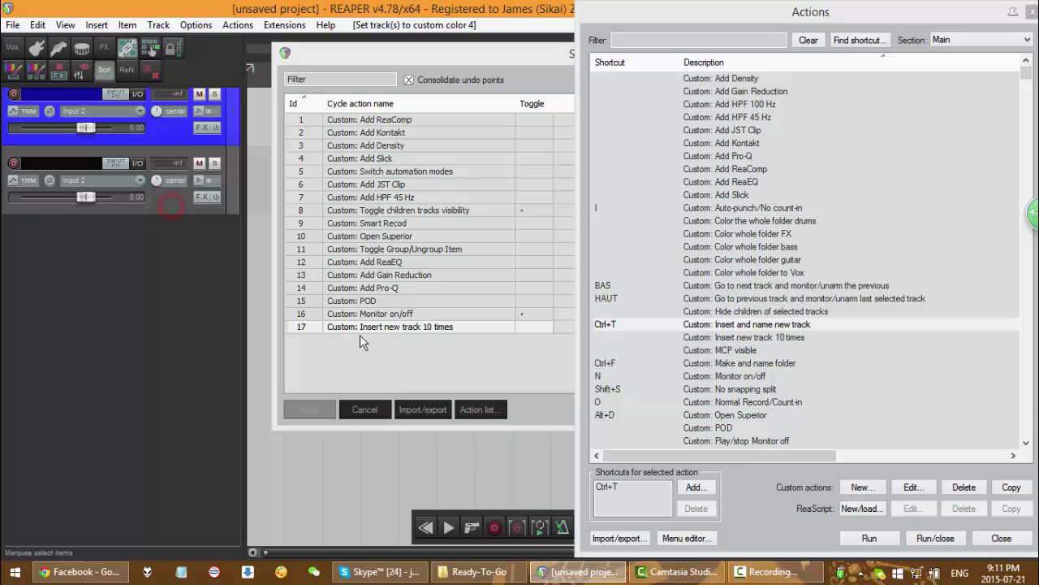
Step: Run 'Insert new track 10 times' and name the last new track 'hushuf'
right_click(432, 326)
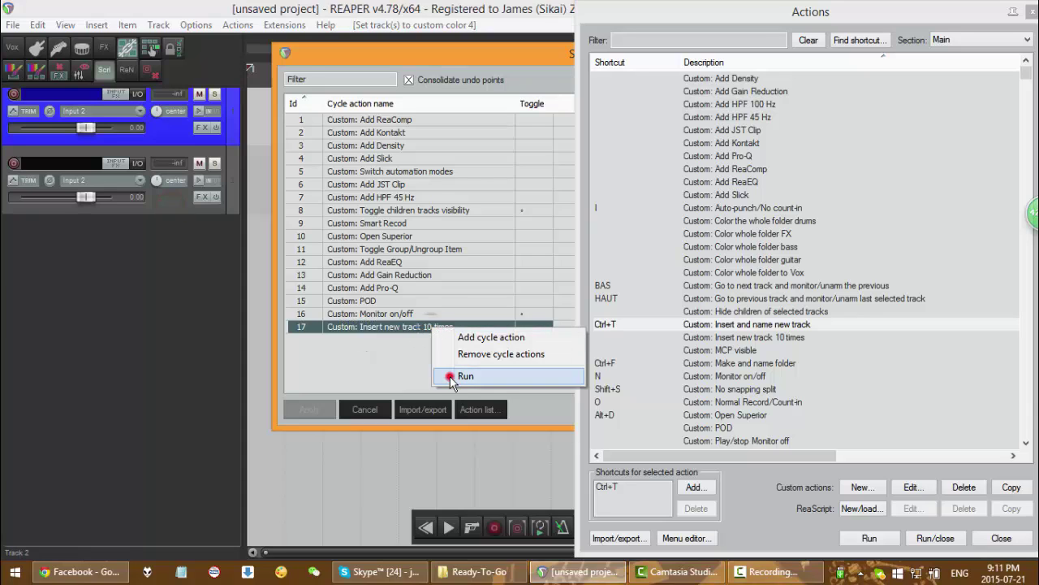
left_click(452, 376)
type("hushuf")
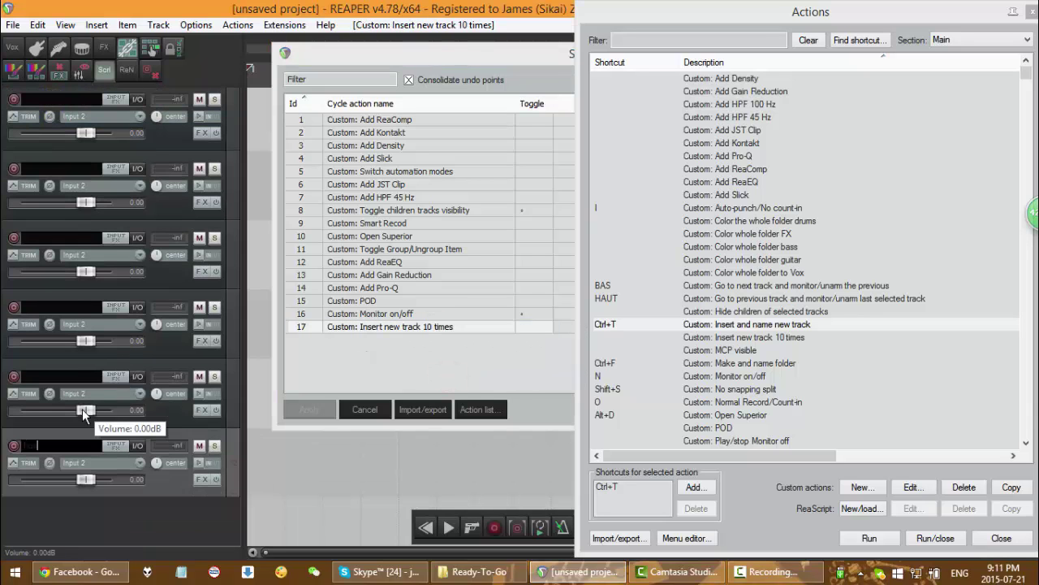
key("Return")
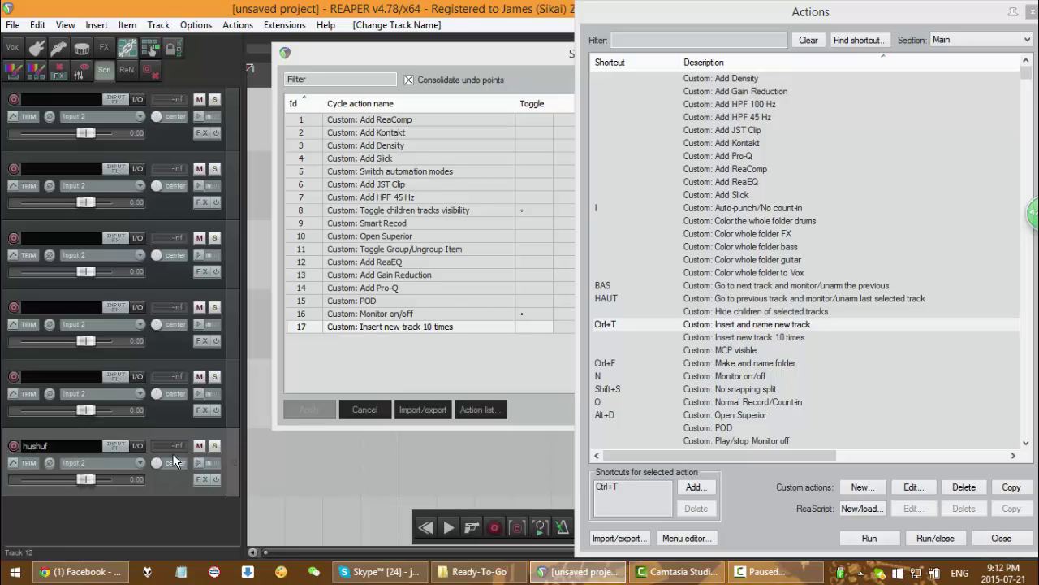
mouse_move(157, 463)
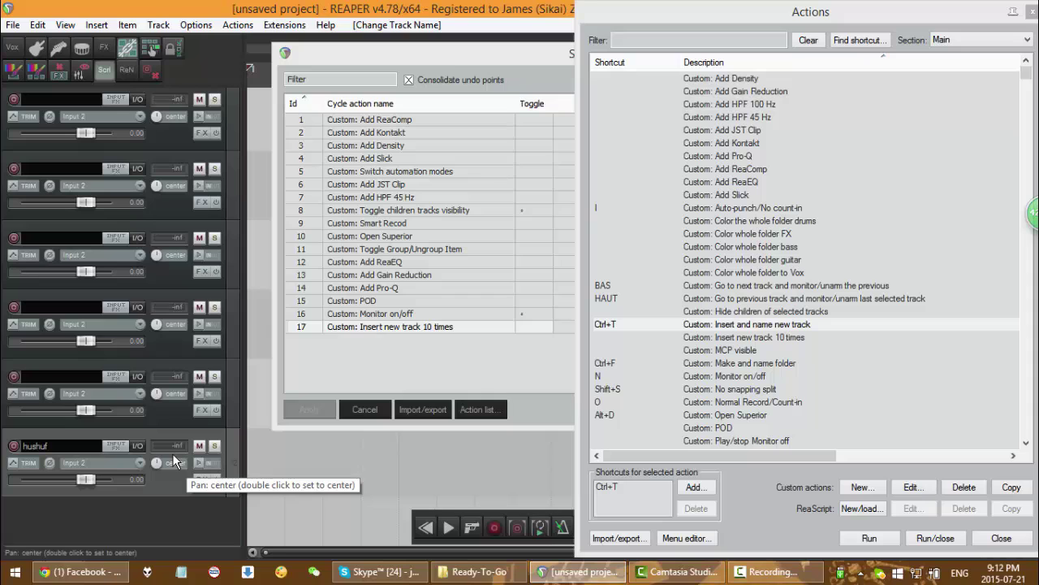
left_click(475, 57)
left_click_drag(475, 57, 245, 134)
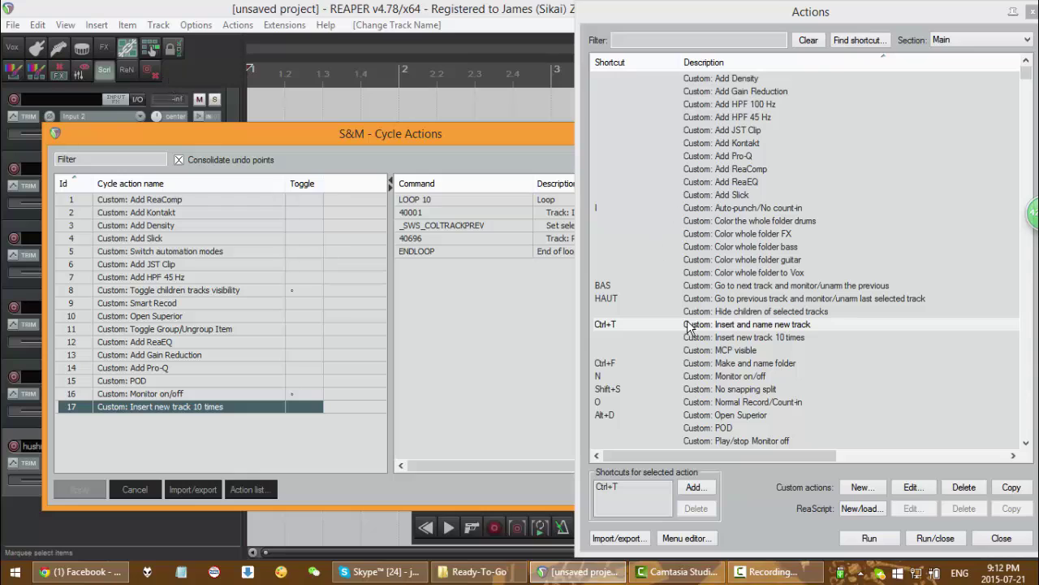
left_click(772, 337)
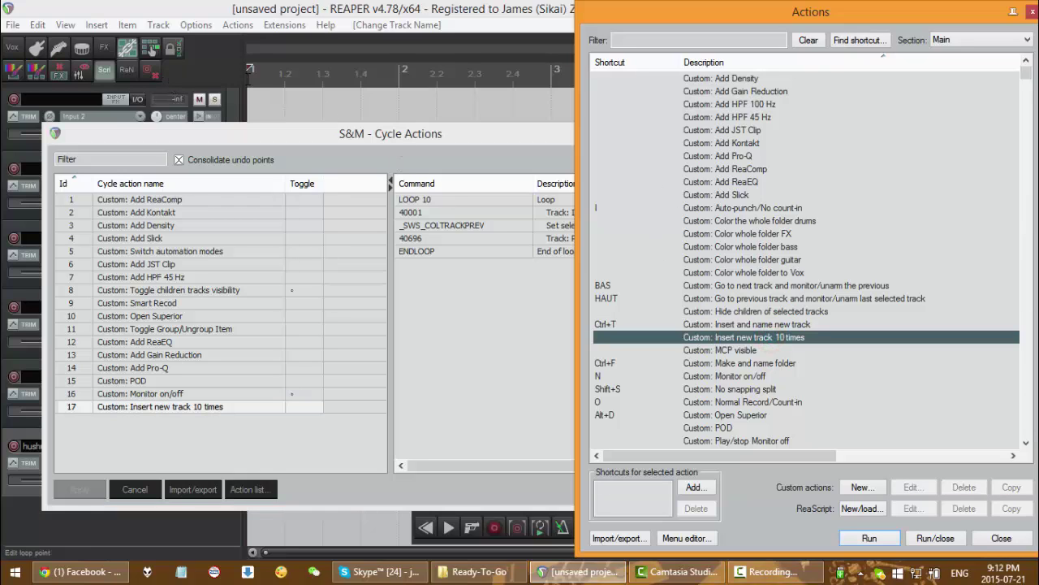